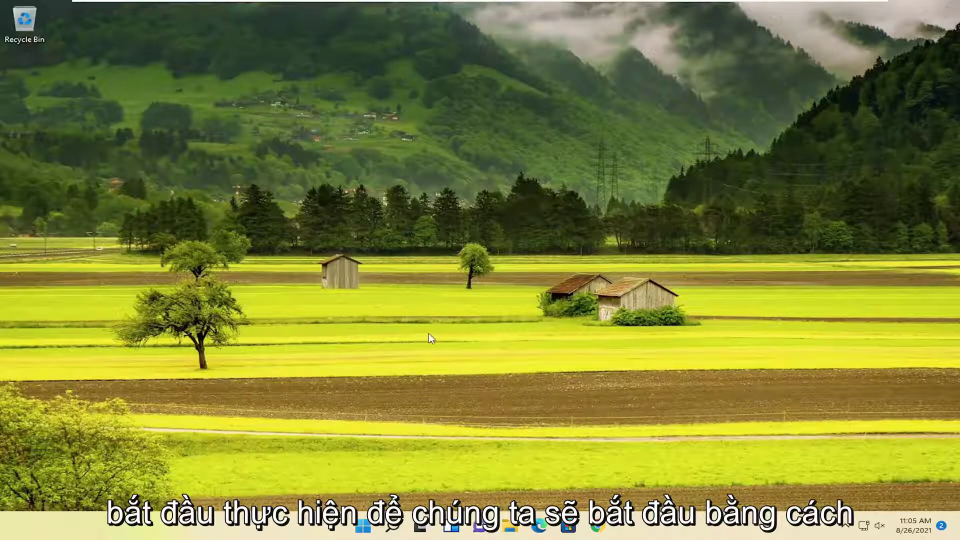
# Step: Search Google for 'duplicate cleaner free' in a maximized Chrome window
pyautogui.click(600, 530)
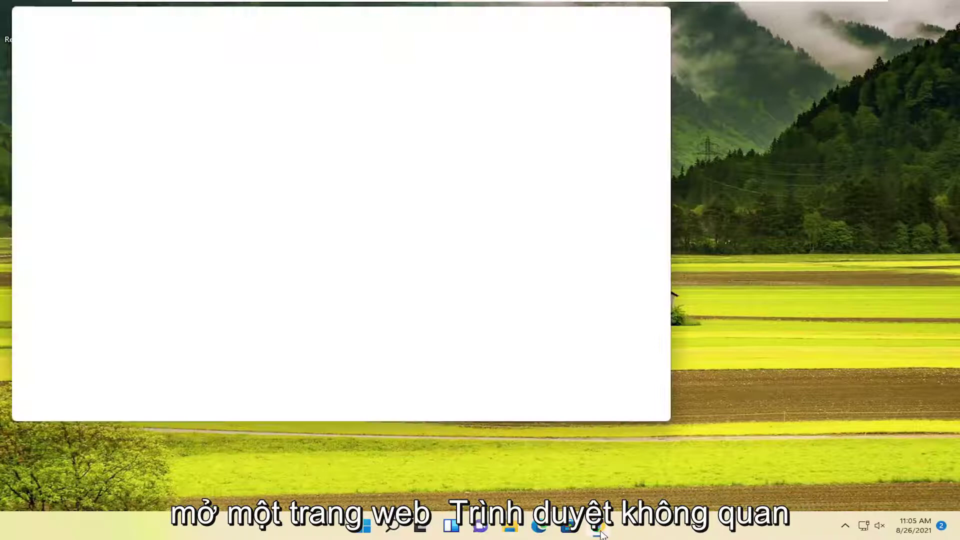
pyautogui.click(622, 15)
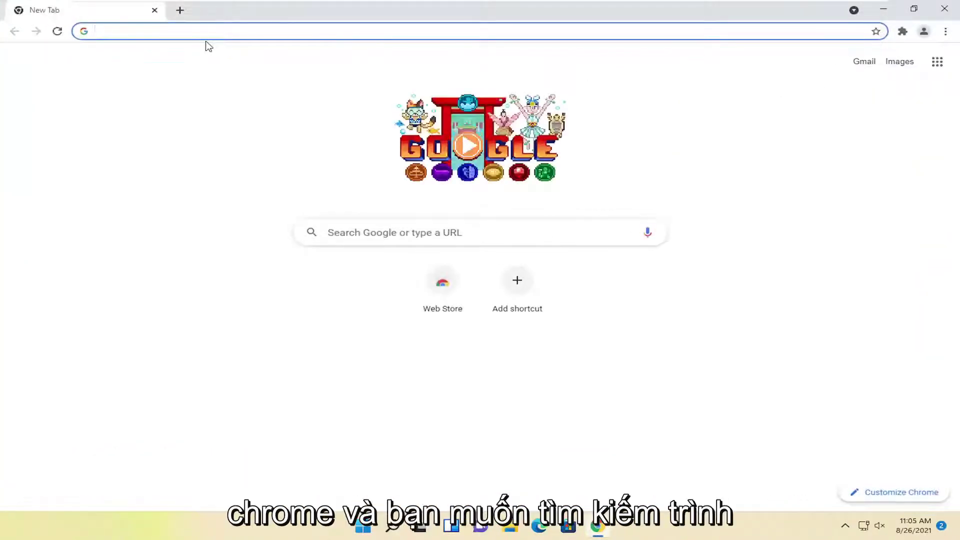
pyautogui.write('duplic')
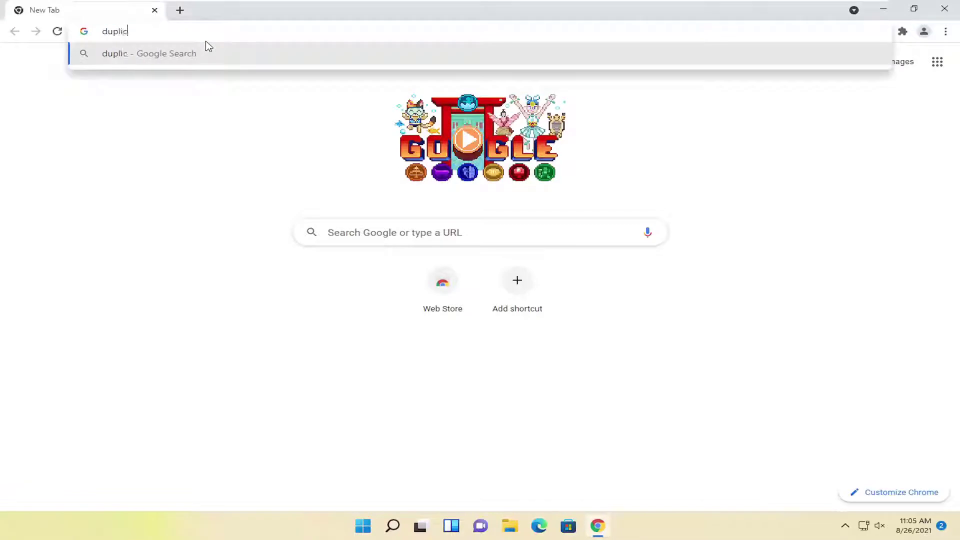
pyautogui.write('ate cleaner ')
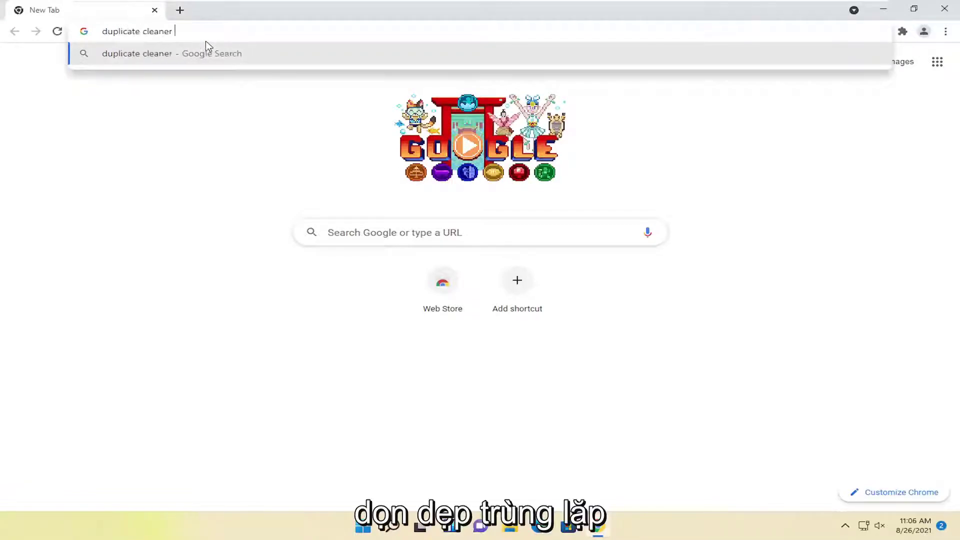
pyautogui.write('free')
pyautogui.press('Return')
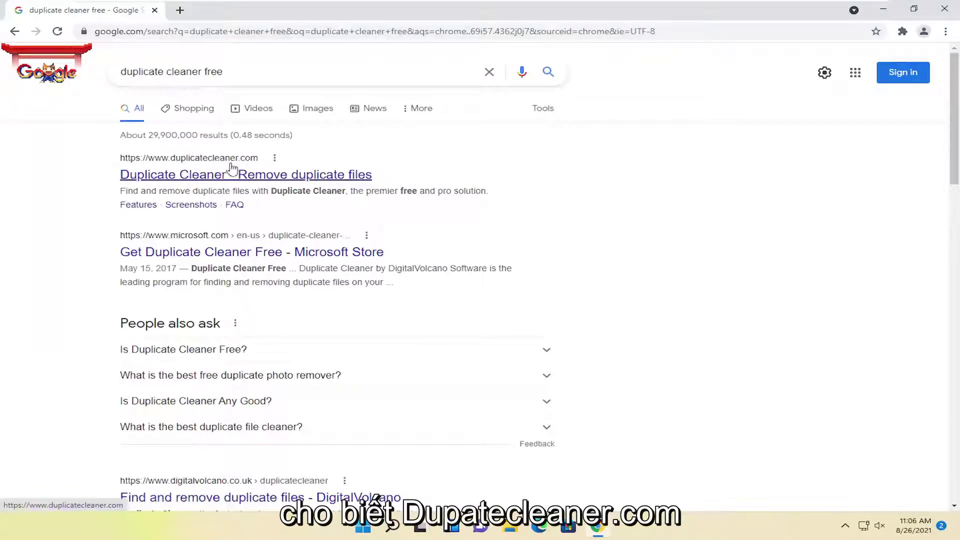
# Step: Download the Windows installer from duplicatecleaner.com and launch the downloaded .msi file
pyautogui.click(195, 179)
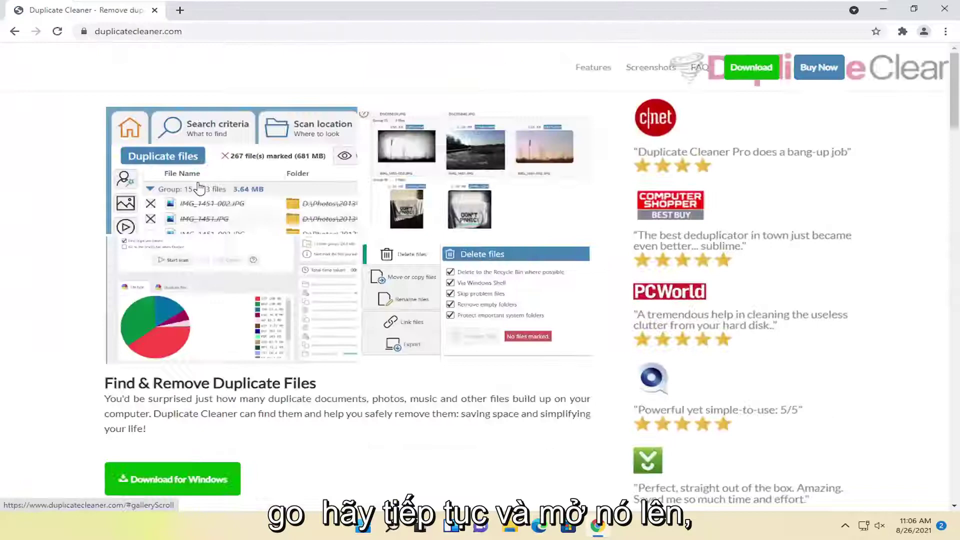
pyautogui.scroll(-1, 231, 212)
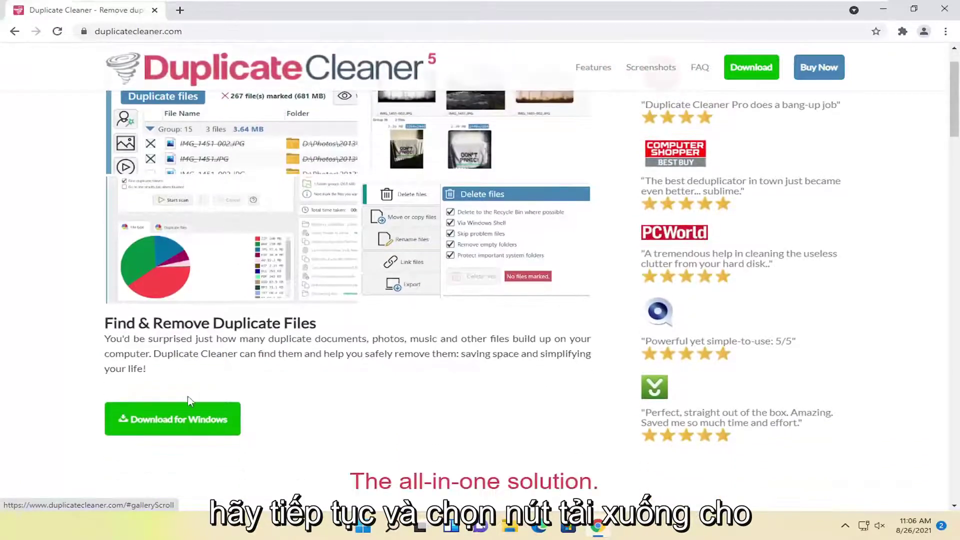
pyautogui.click(173, 423)
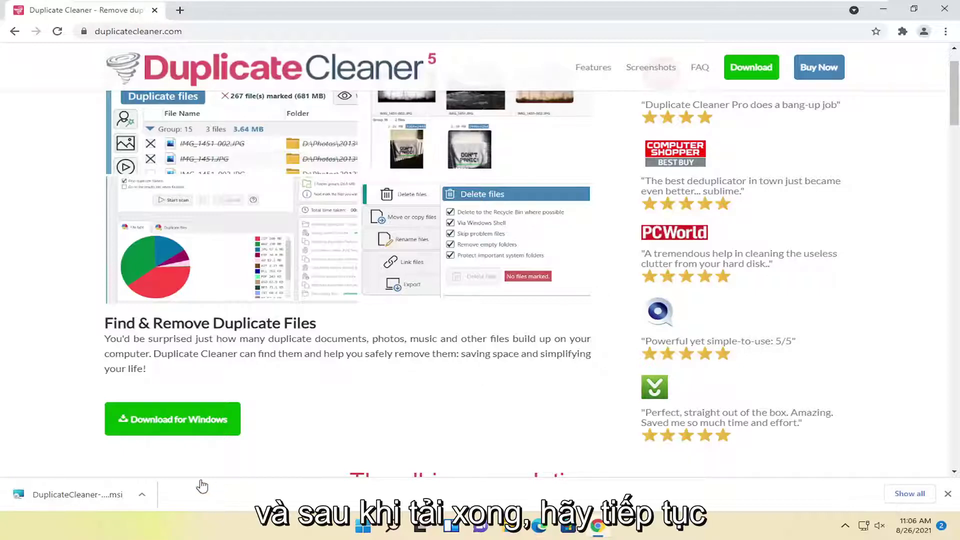
pyautogui.click(76, 489)
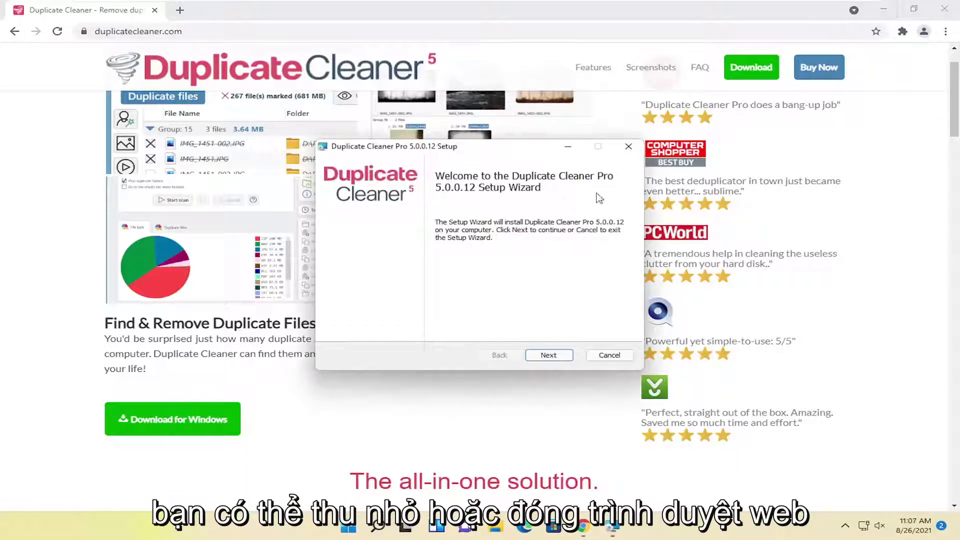
# Step: Install Duplicate Cleaner Pro 5.0.0.12 to the default folder, accepting the licence and UAC prompt
pyautogui.click(883, 9)
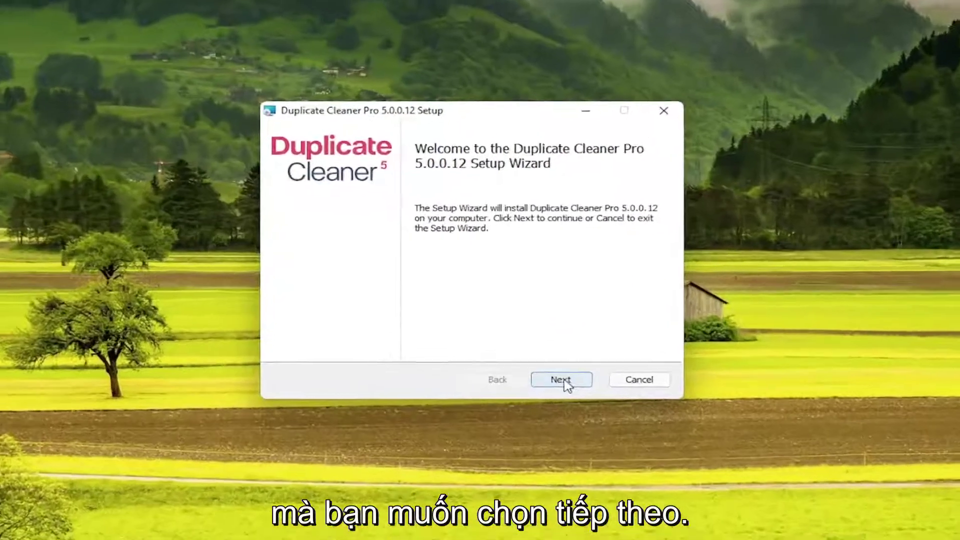
pyautogui.click(550, 355)
pyautogui.click(448, 352)
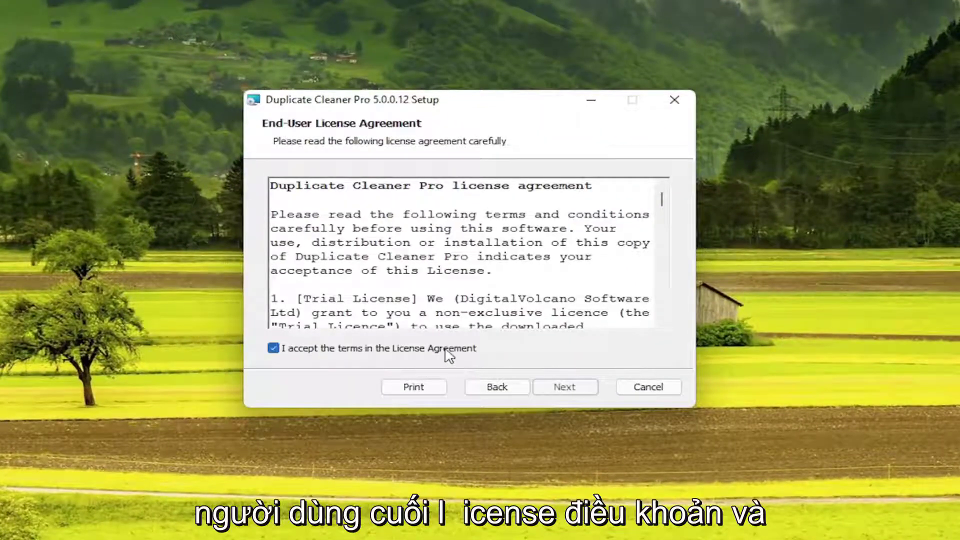
pyautogui.click(575, 393)
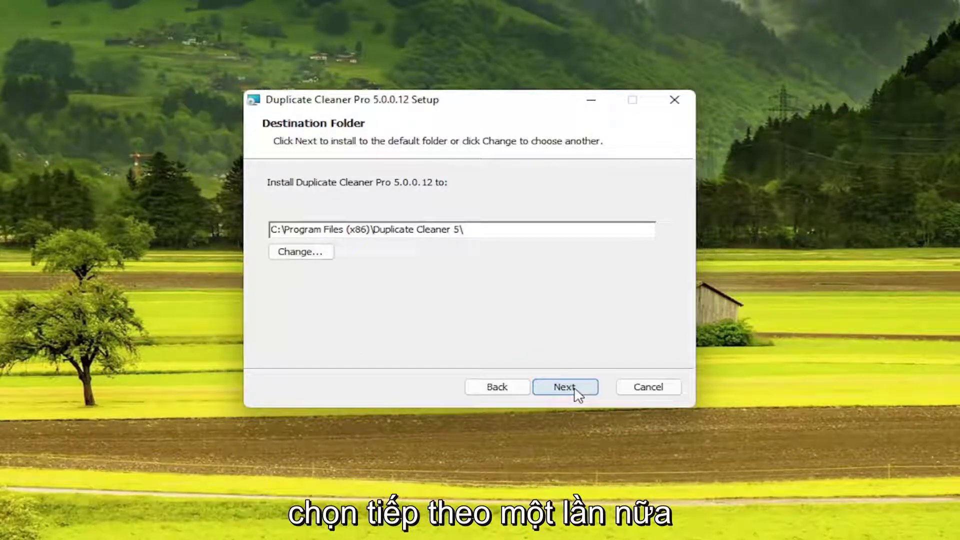
pyautogui.click(566, 389)
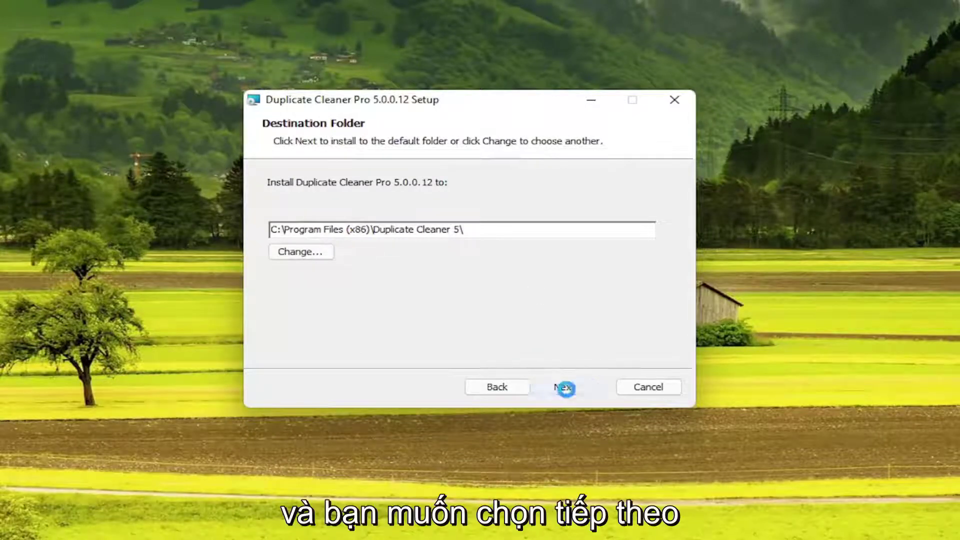
pyautogui.click(566, 388)
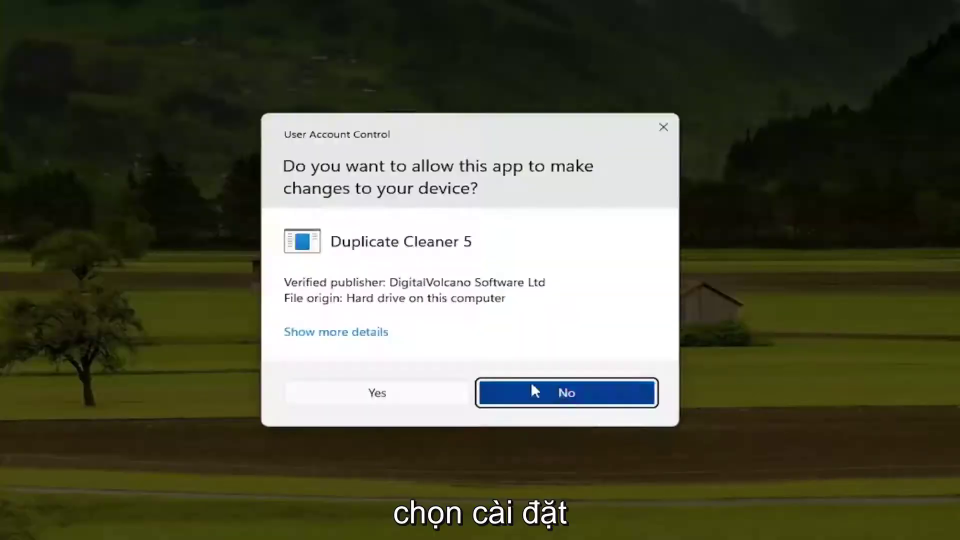
pyautogui.click(384, 396)
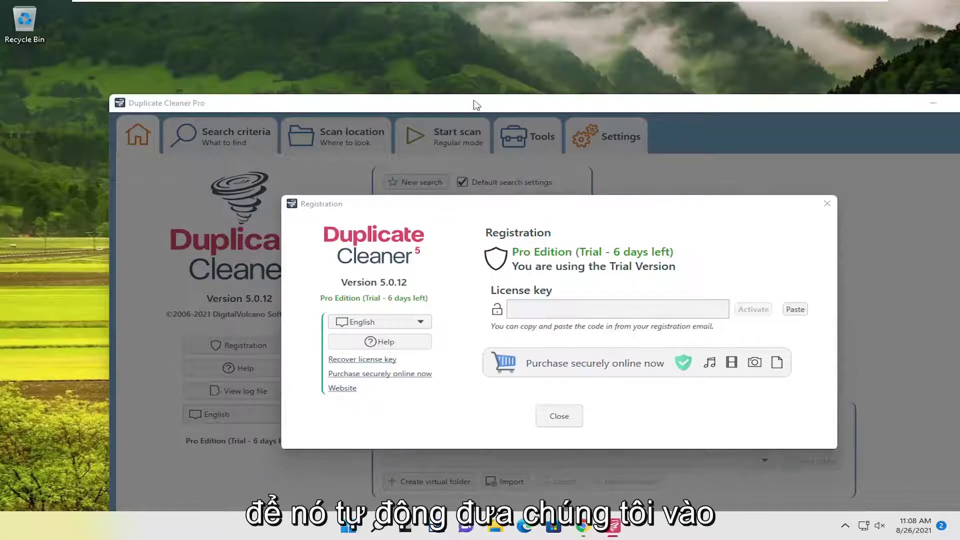
# Step: Close the trial Registration dialog and move the main window to the upper left
pyautogui.moveTo(531, 212); pyautogui.dragTo(461, 183)
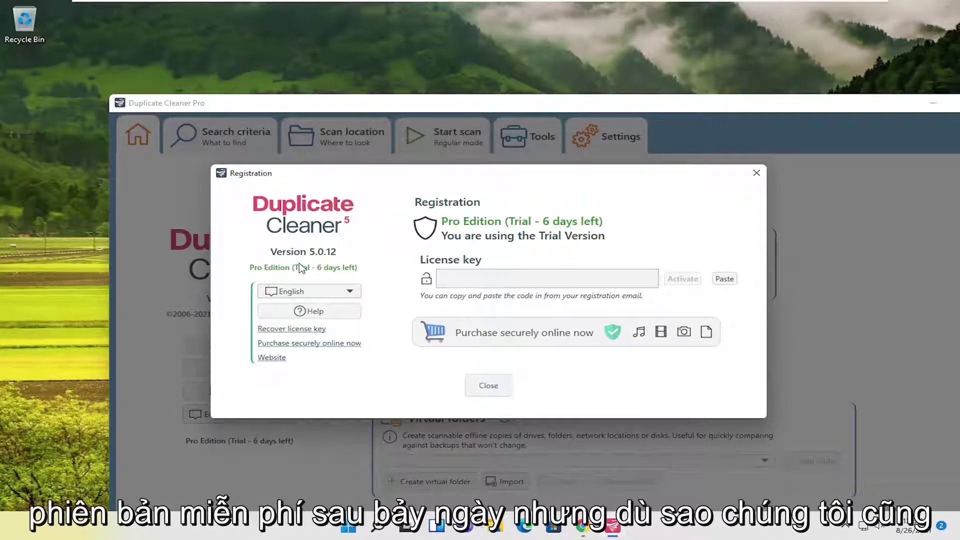
pyautogui.click(487, 385)
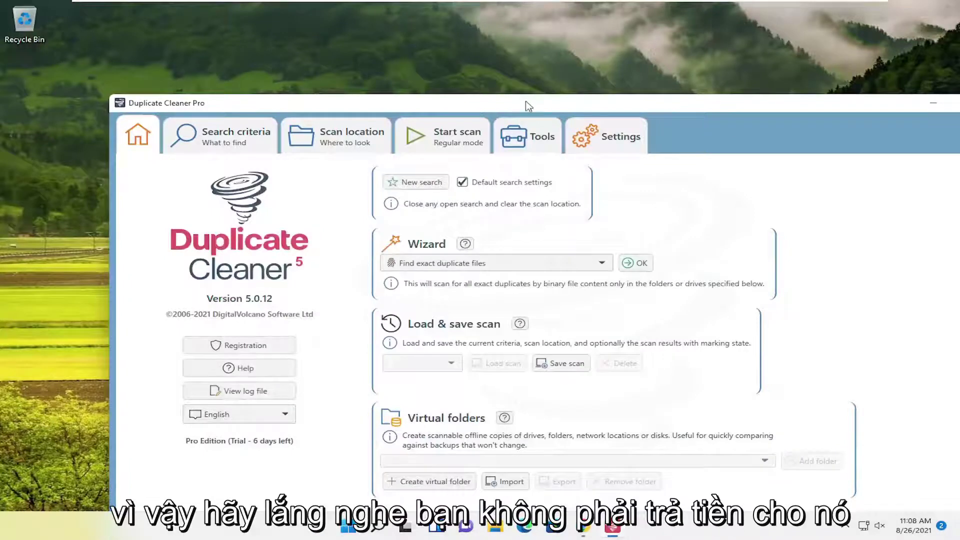
pyautogui.moveTo(110, 94); pyautogui.dragTo(123, 38)
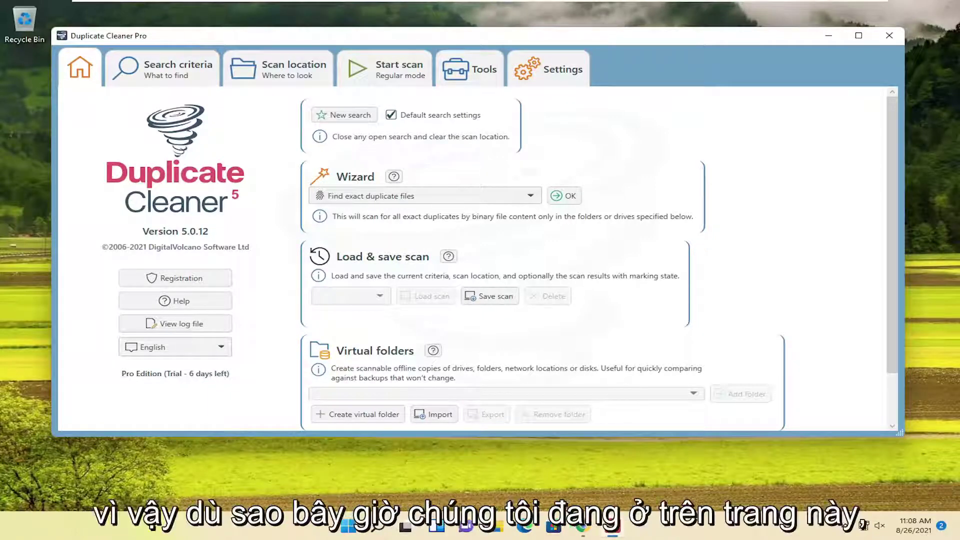
# Step: Show the Search criteria page, with Regular mode matching files by Same content
pyautogui.click(161, 70)
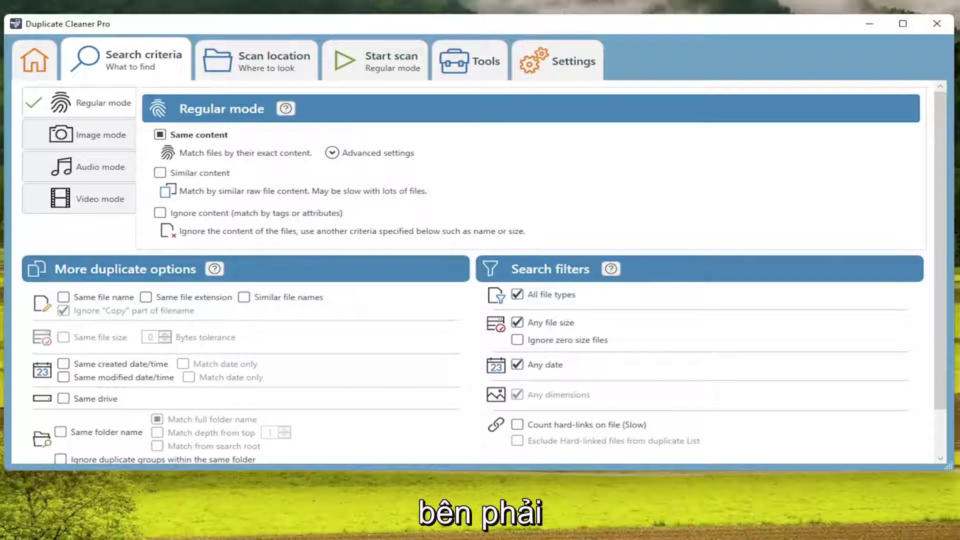
# Step: Add C:\Users as an included folder under Folders to search on the Scan location page
pyautogui.click(278, 74)
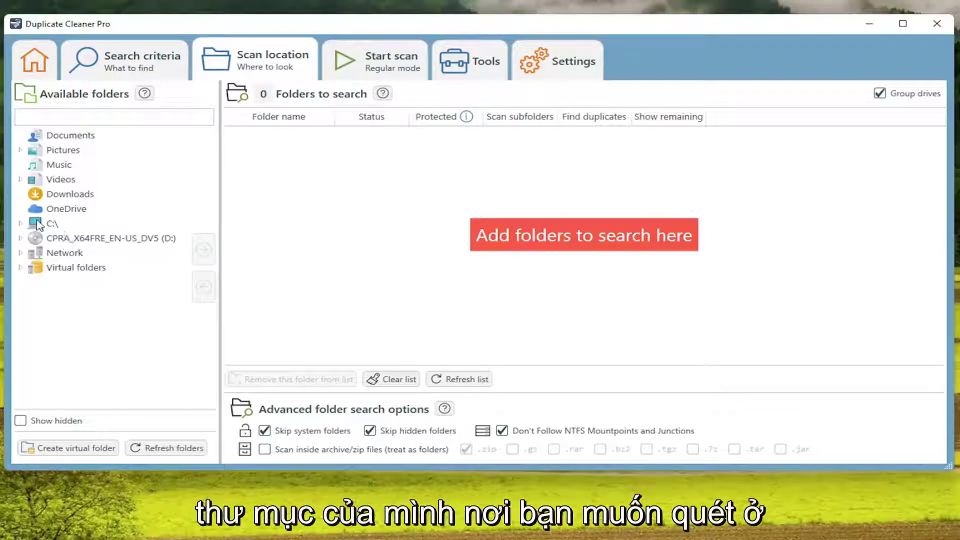
pyautogui.click(57, 226)
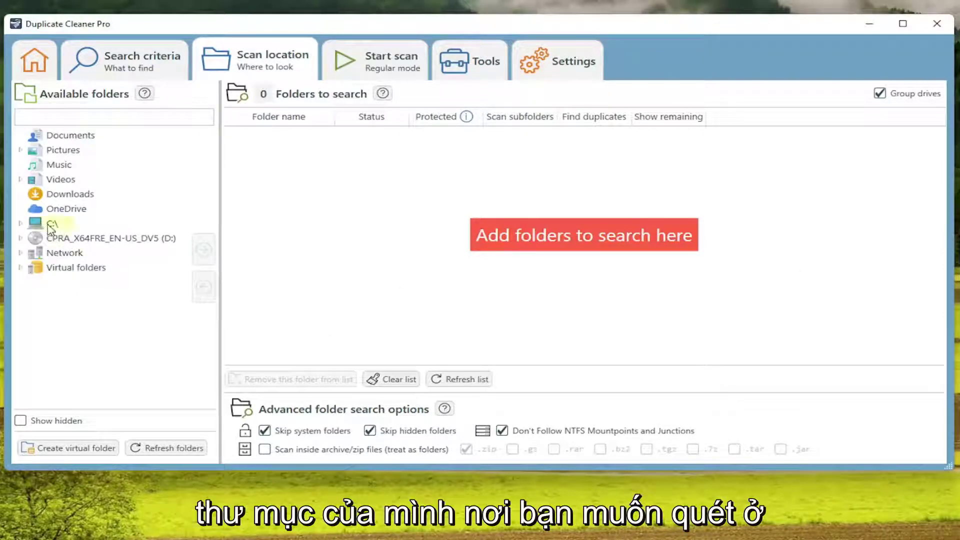
pyautogui.click(20, 223)
pyautogui.click(72, 269)
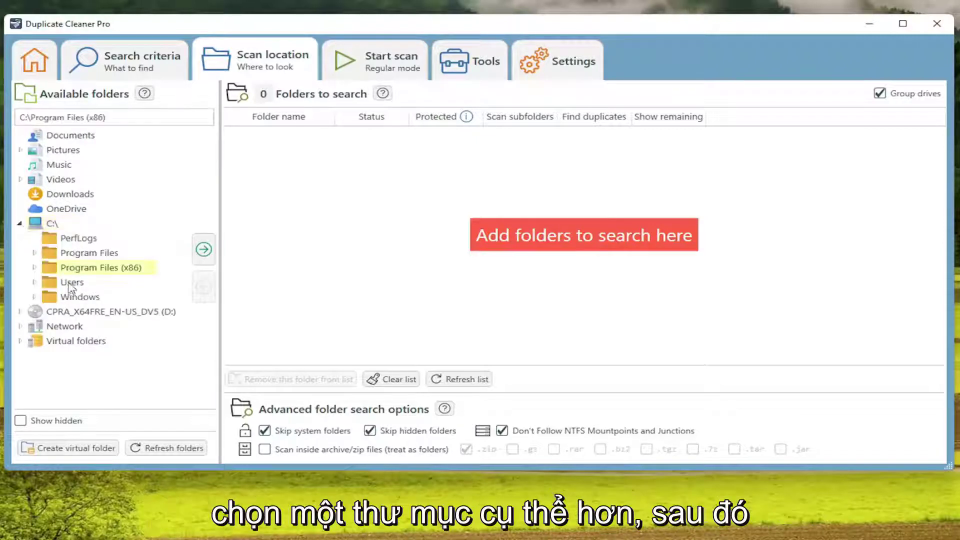
pyautogui.click(73, 283)
pyautogui.click(204, 250)
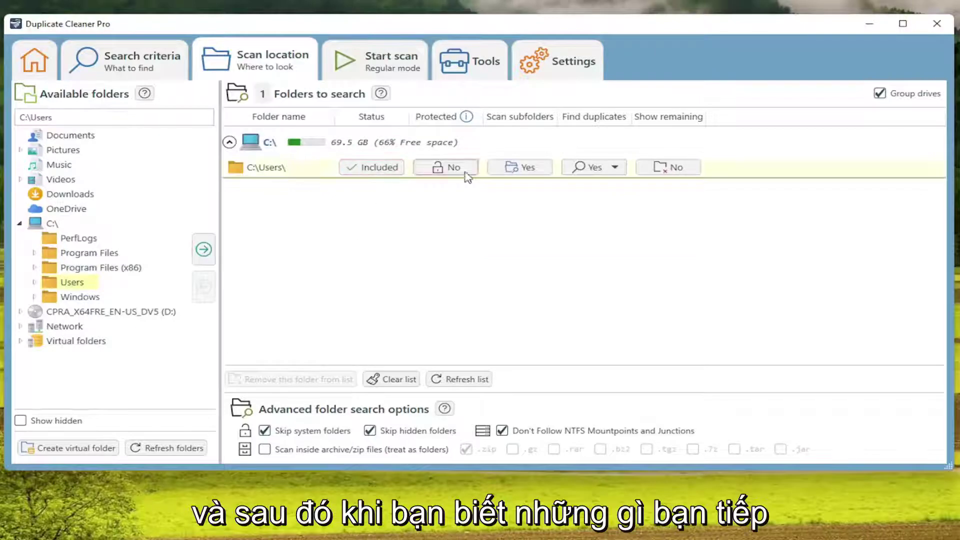
# Step: Scan C:\Users for duplicates, finding 0 duplicates among 43 files
pyautogui.click(369, 70)
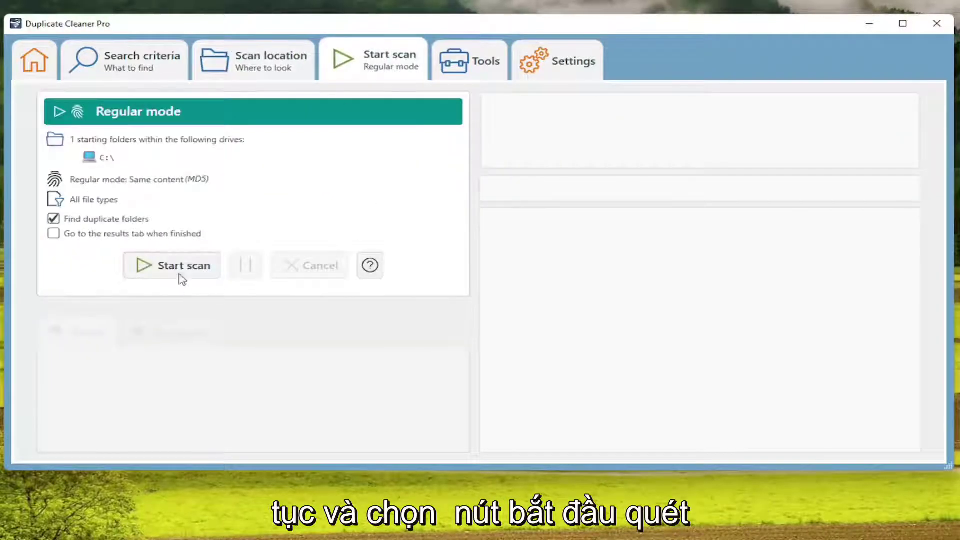
pyautogui.click(159, 271)
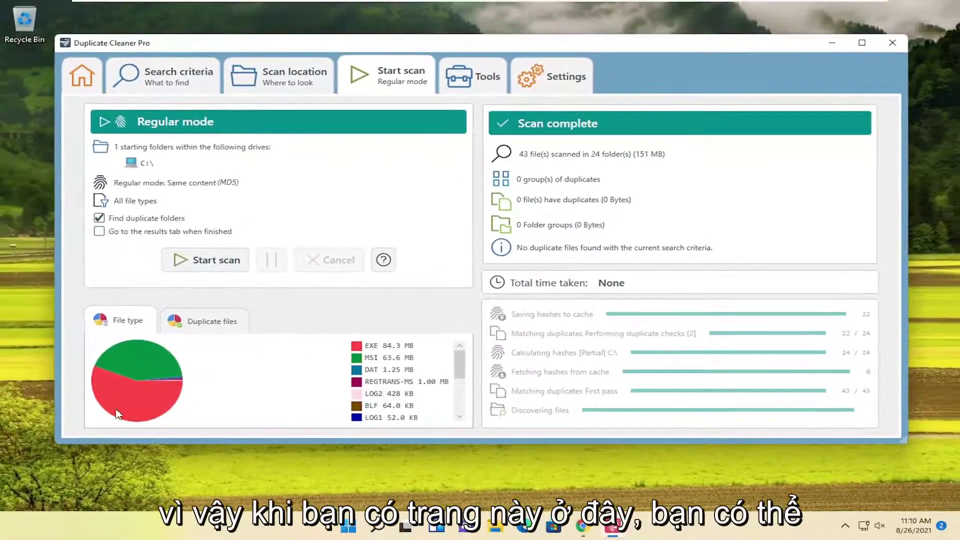
pyautogui.click(213, 322)
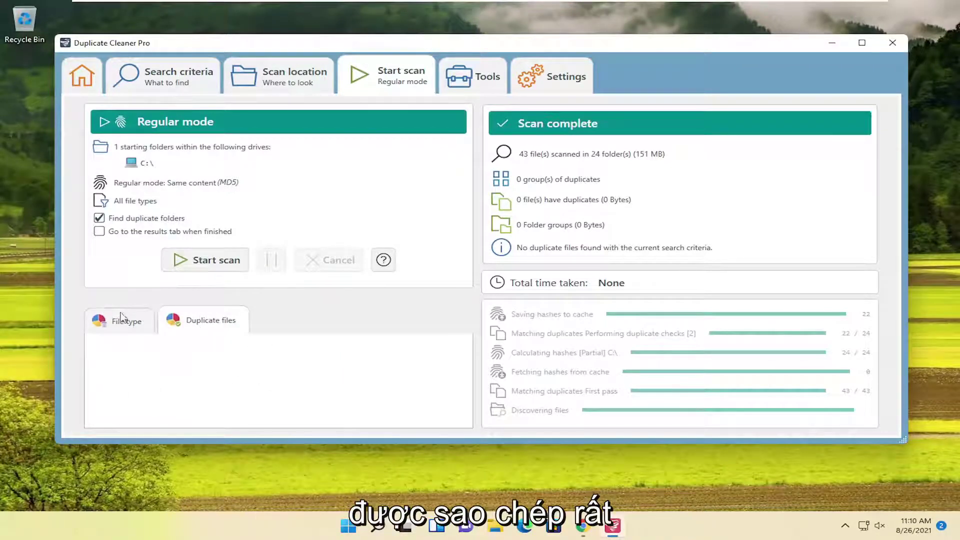
# Step: Review the file-type breakdown and duplicate files list, then close Duplicate Cleaner Pro
pyautogui.click(148, 324)
pyautogui.click(239, 324)
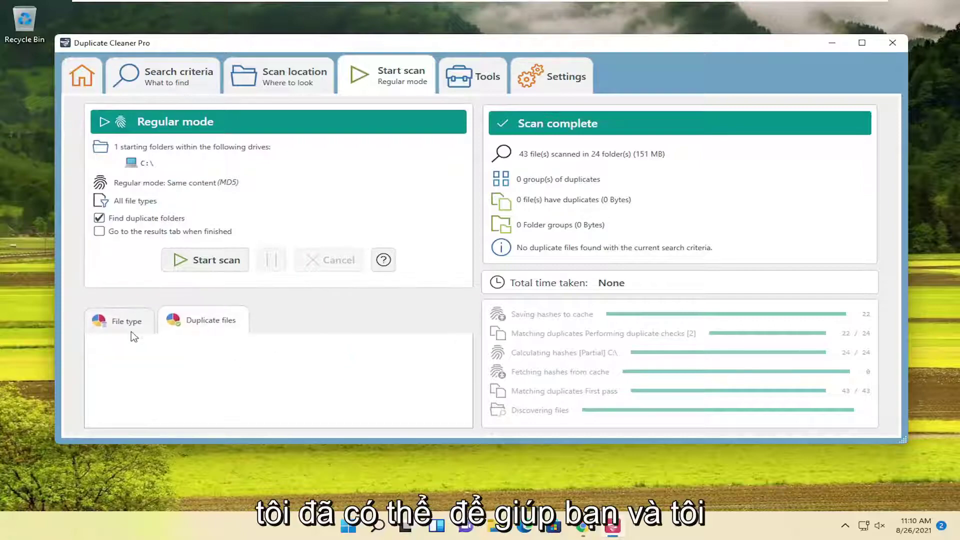
pyautogui.click(131, 331)
pyautogui.click(892, 42)
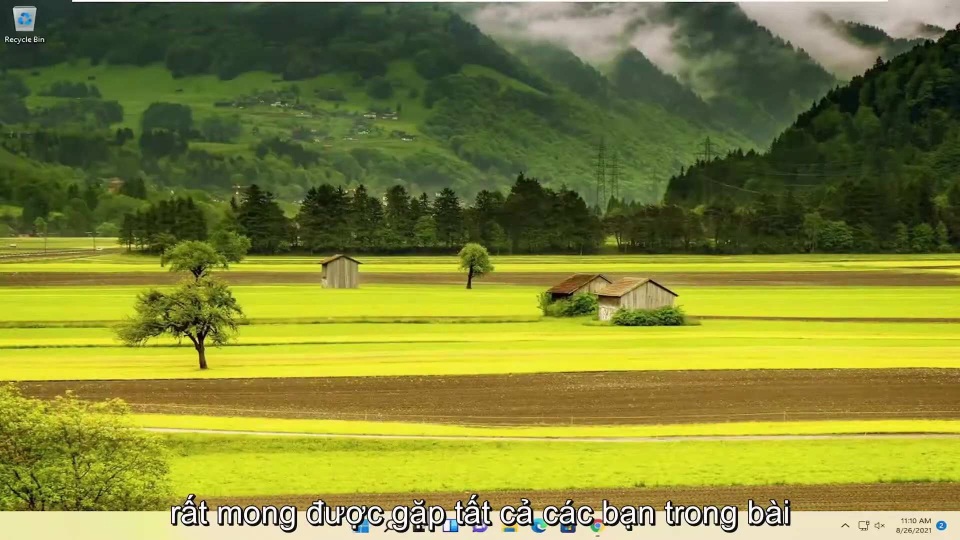